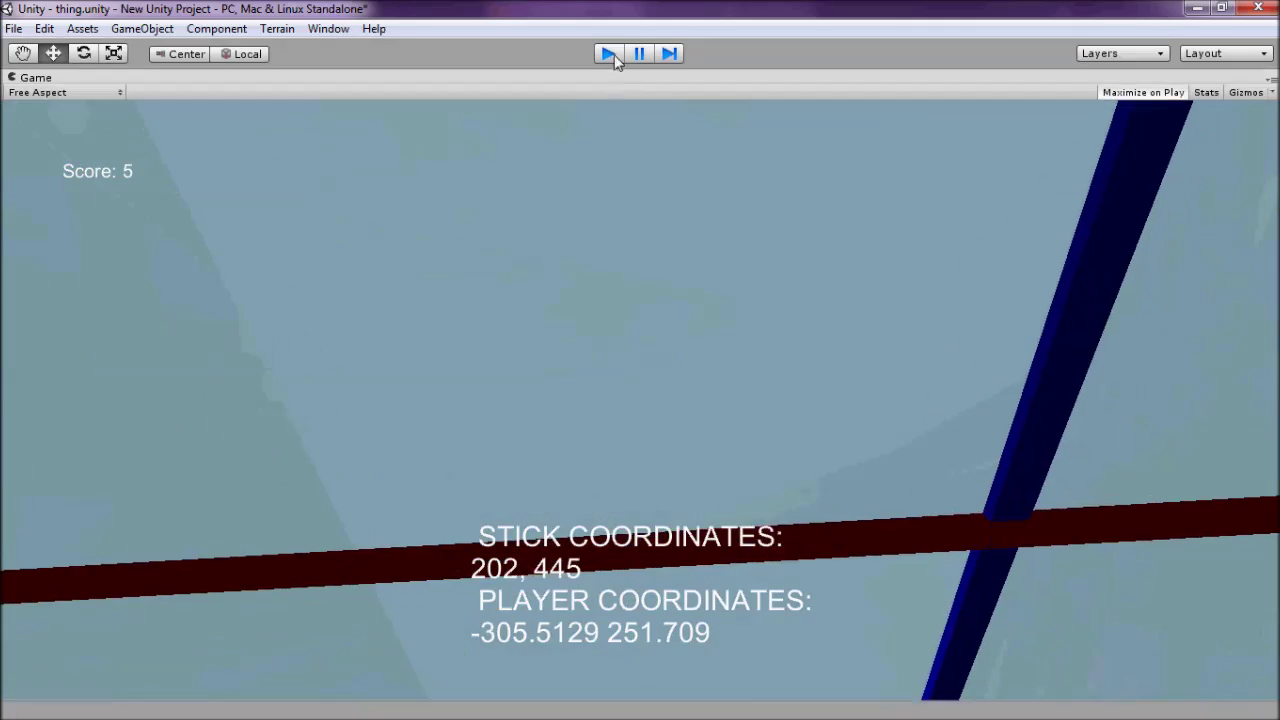
Step: Stop the running Pickin' Sticks game once Score: 5 is reached
click(607, 53)
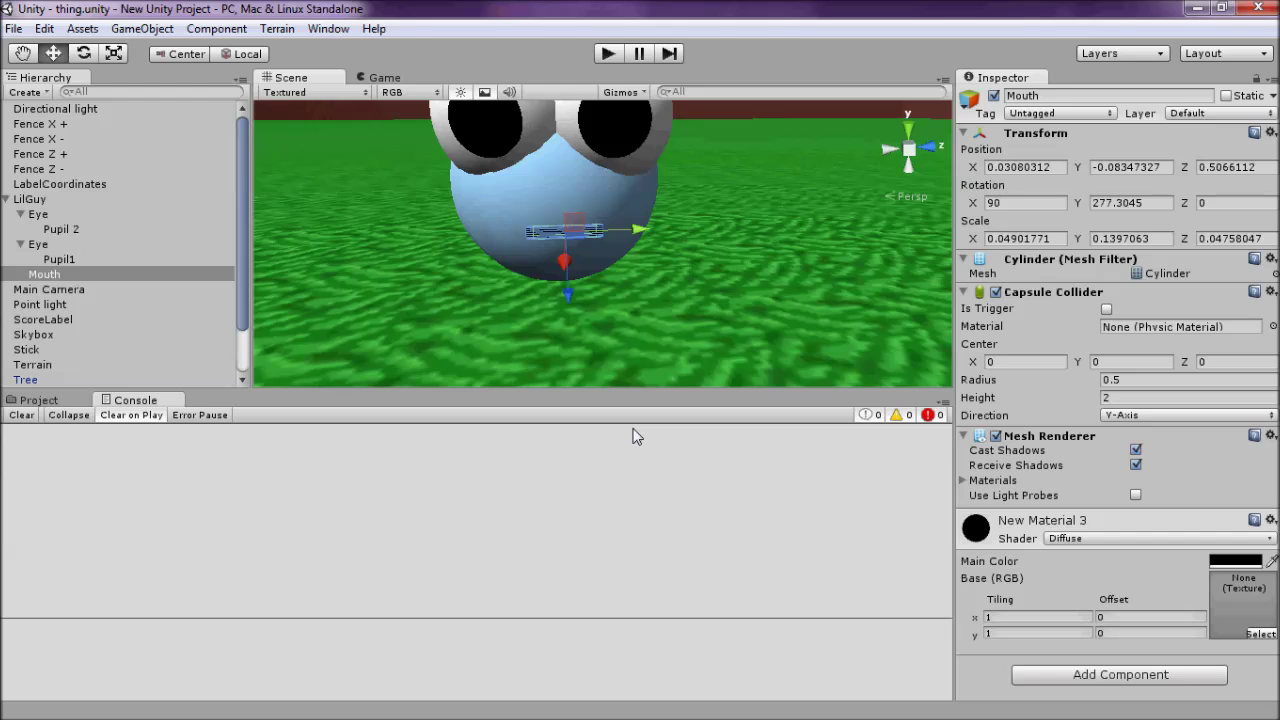
Step: Select the Stick object, frame it in the Scene view and orbit around it
alt+drag(640, 300, 634, 170)
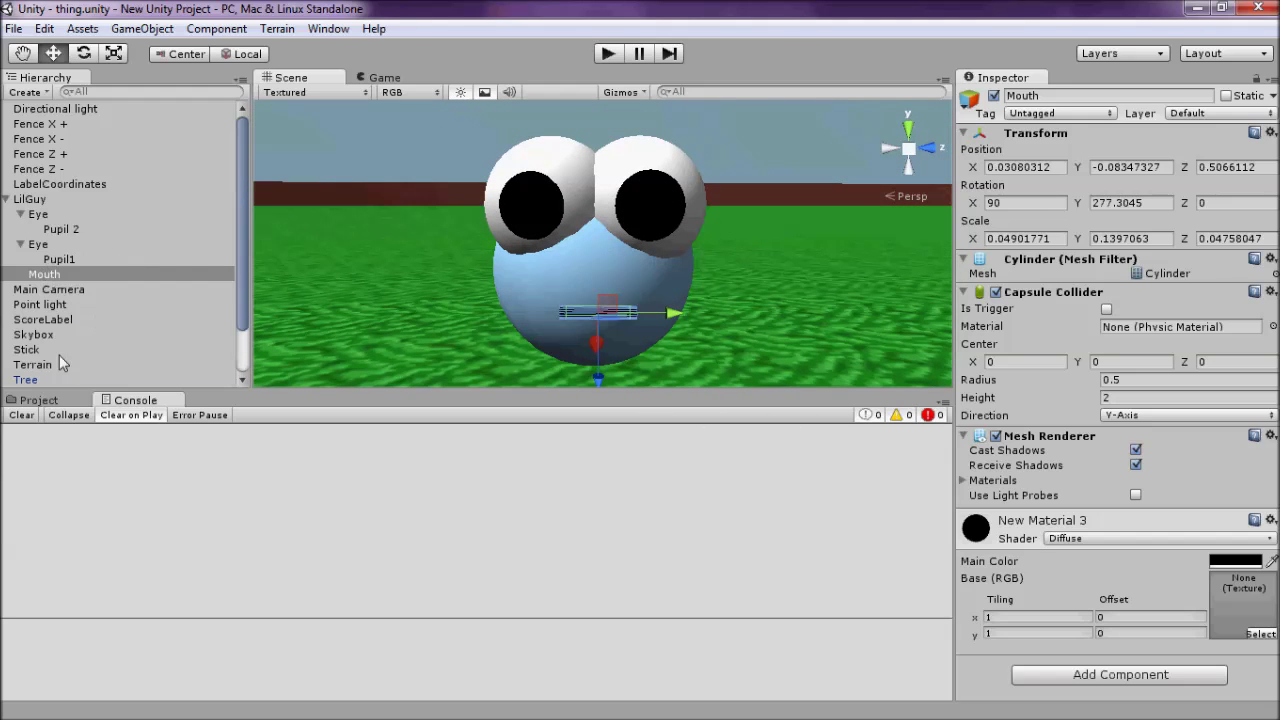
click(25, 380)
double_click(26, 349)
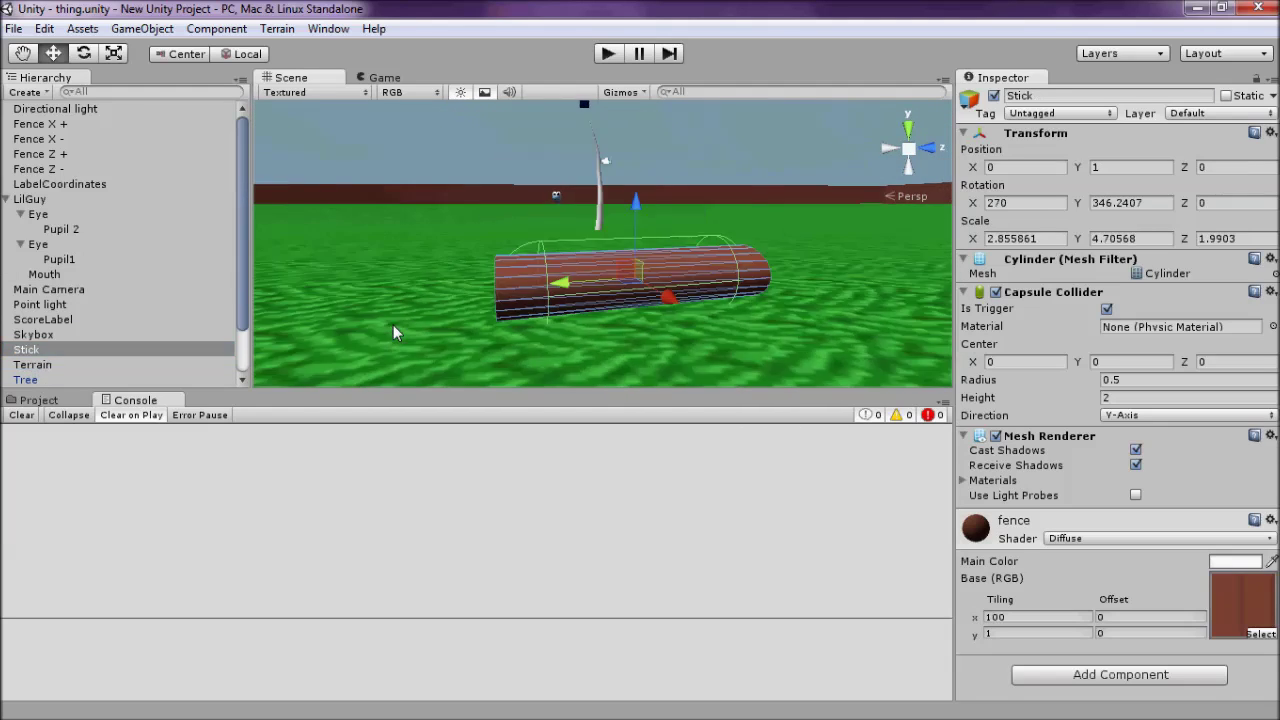
alt+drag(460, 303, 216, 240)
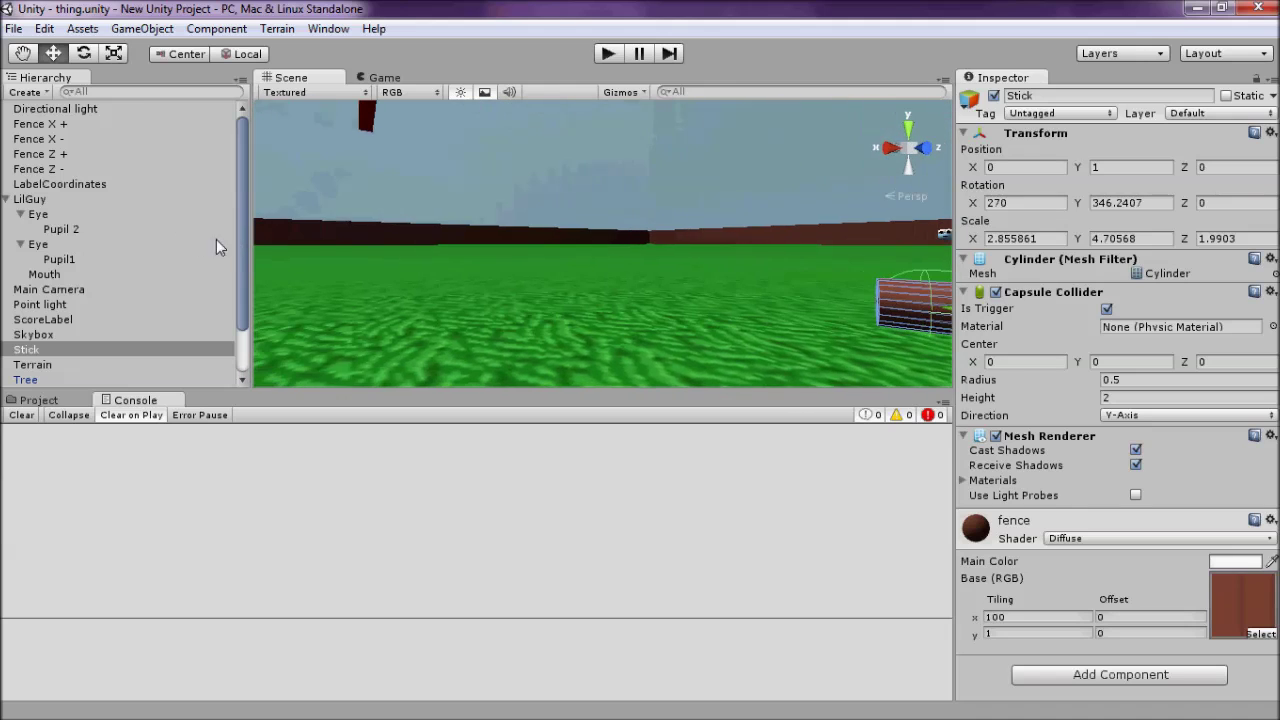
Step: Frame the Skybox cube, then the Fence Z + fence, to view the fenced terrain yard
click(8, 200)
double_click(33, 259)
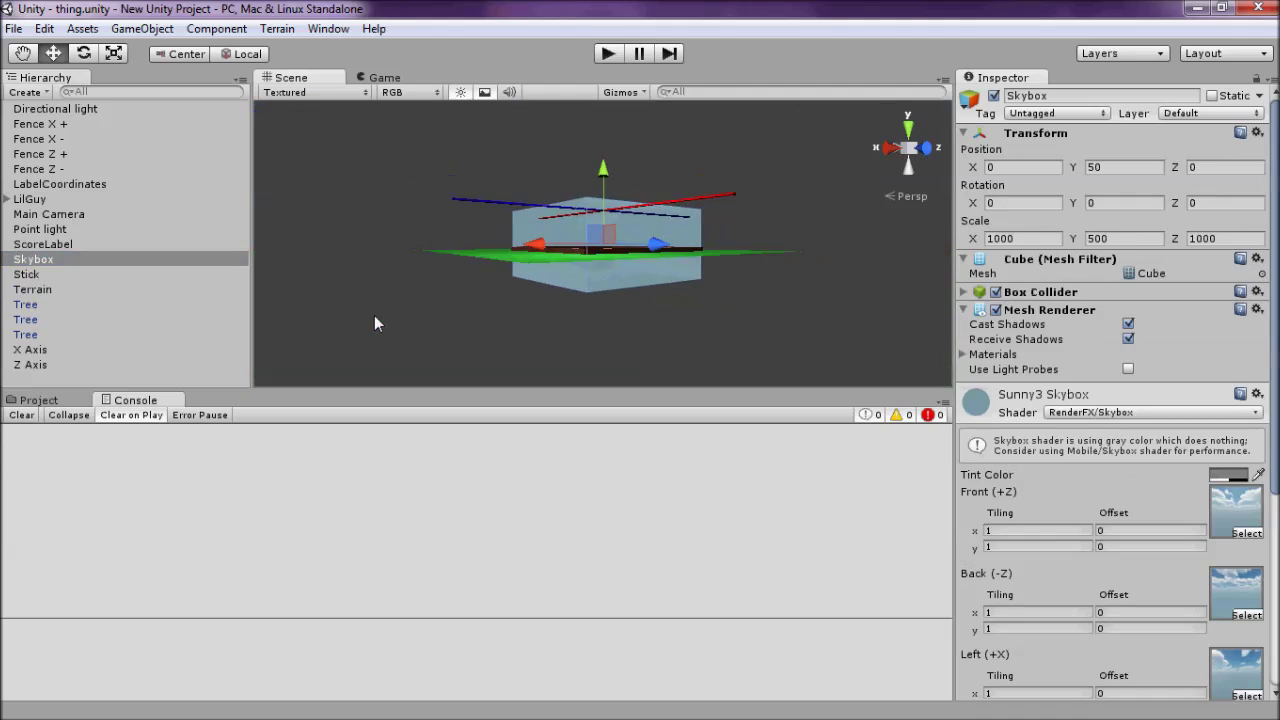
right_drag(444, 241, 492, 336)
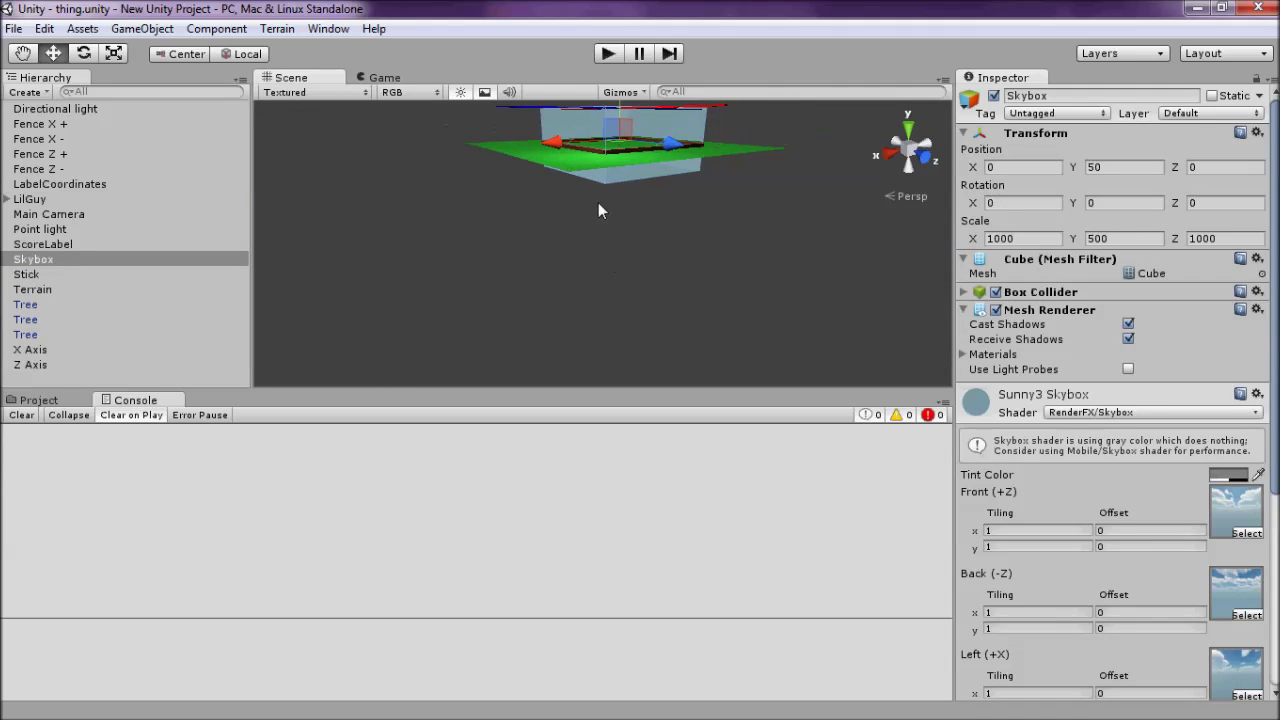
mouse_move(598, 202)
middle_down()
mouse_move(550, 402)
mouse_move(583, 290)
middle_up()
right_drag(583, 290, 614, 345)
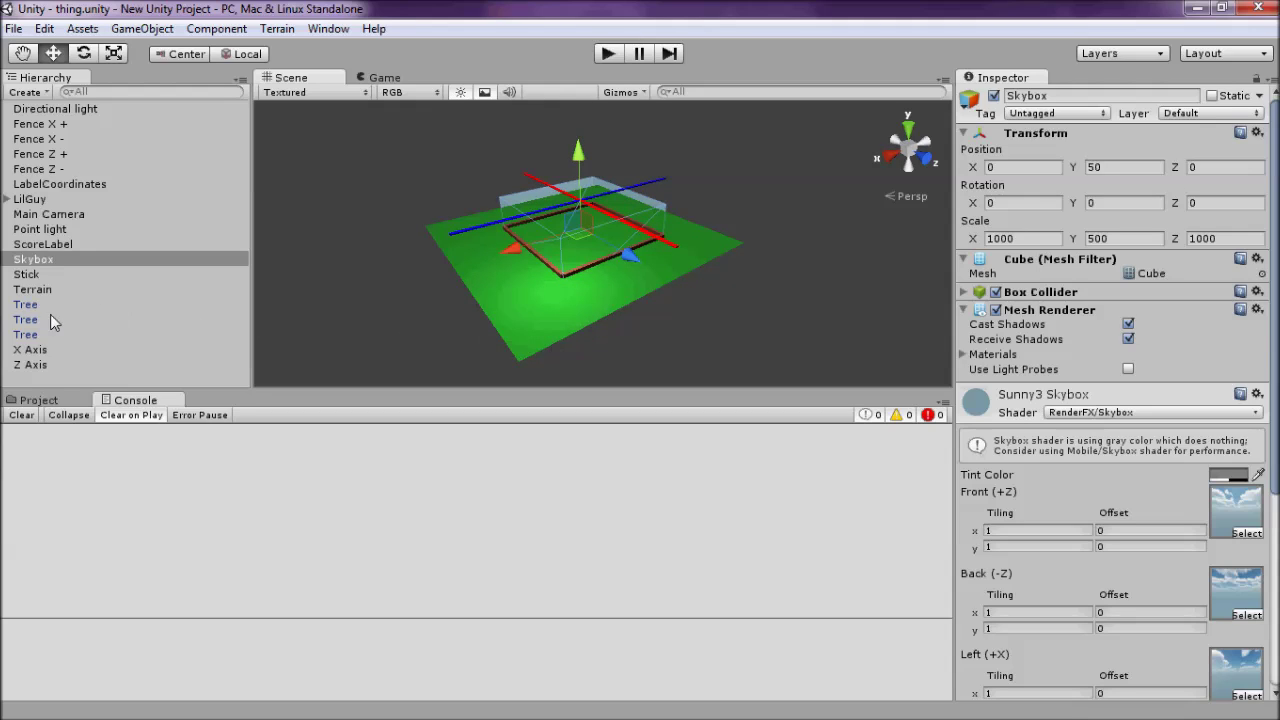
click(40, 155)
key(f)
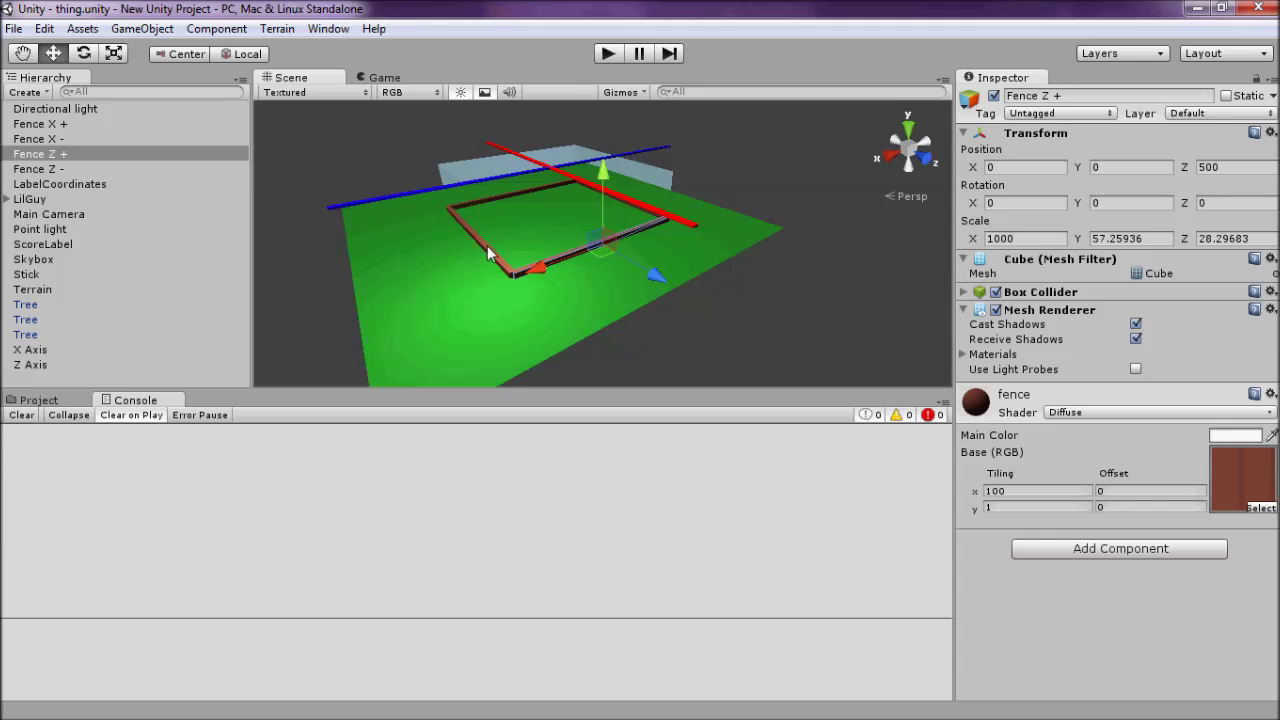
scroll(650, 273, up, 1)
scroll(650, 273, up, 2)
scroll(650, 273, up, 2)
scroll(650, 273, up, 2)
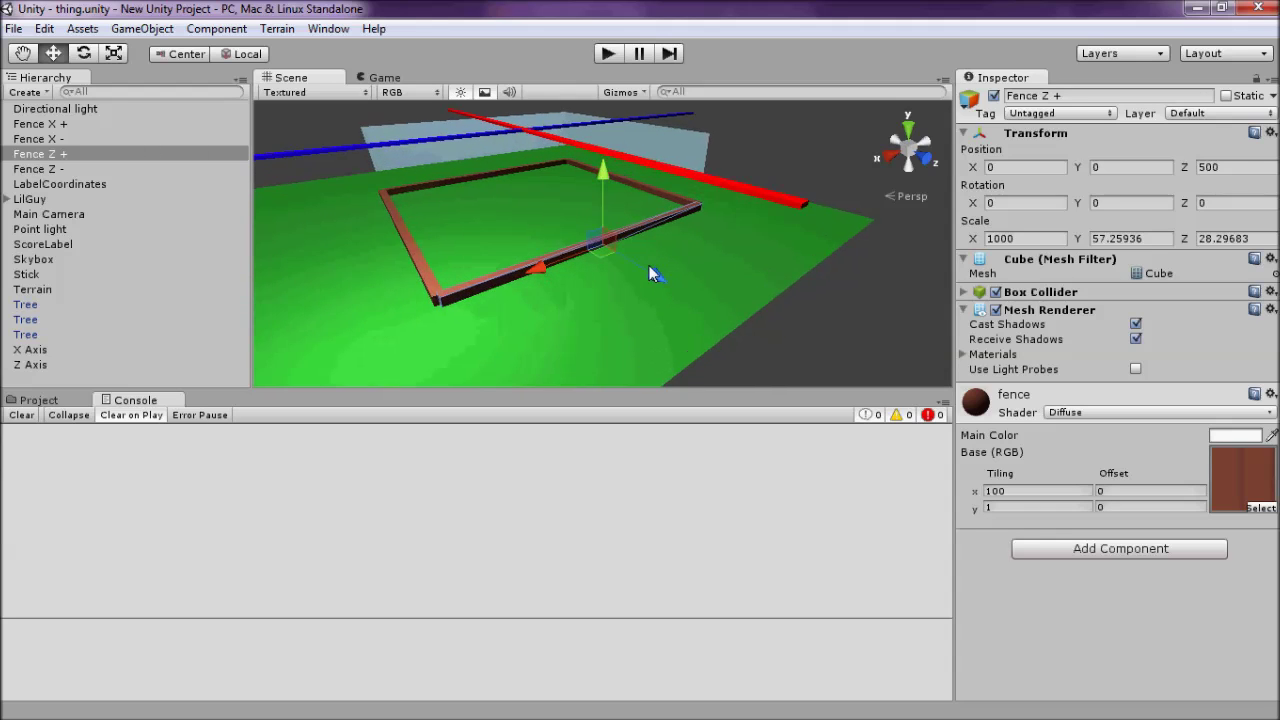